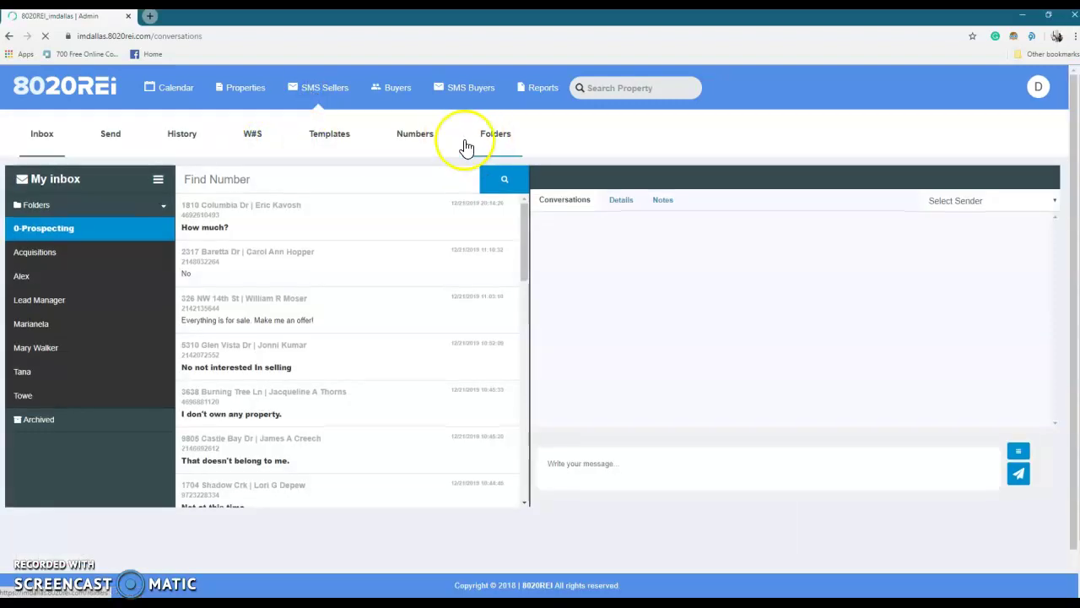
# Open the sellers' SMS numbers list and examine the forwarding number assigned to the FUP-004 sender
pyautogui.click(418, 139)
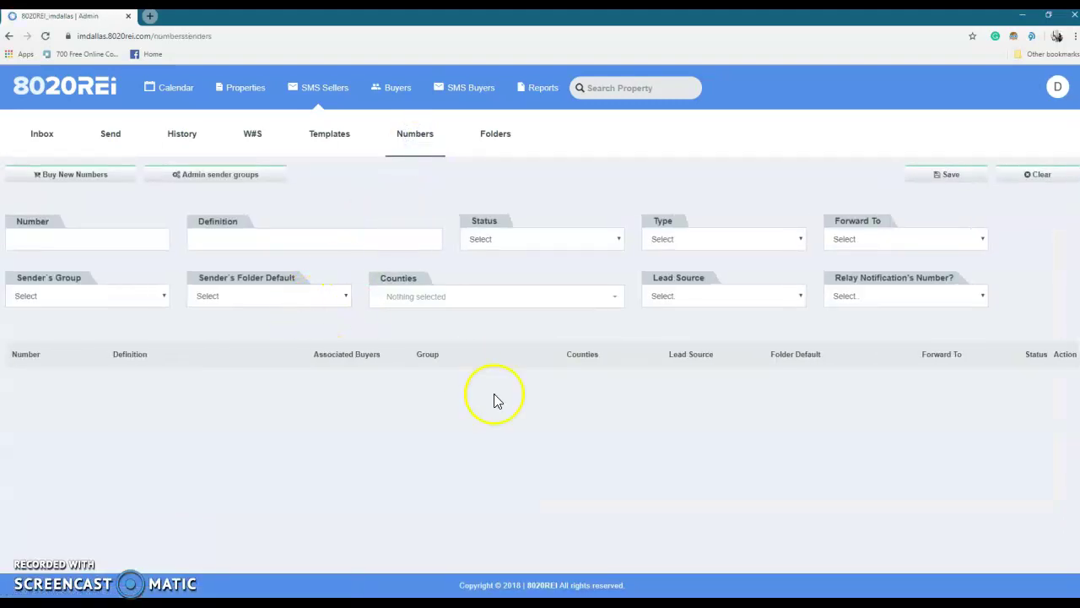
pyautogui.scroll(-2, 675, 375)
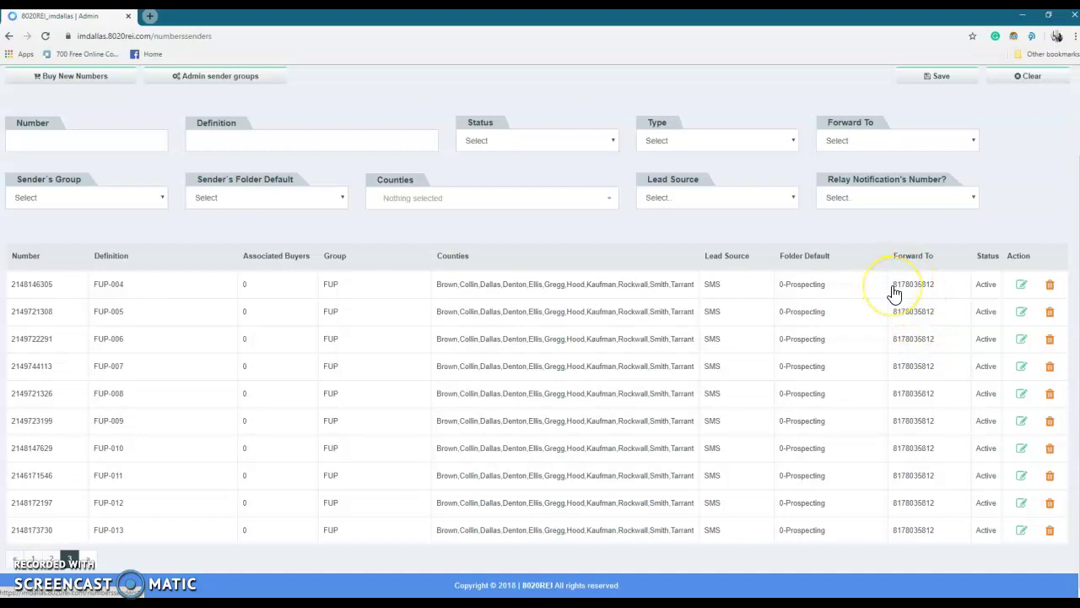
pyautogui.moveTo(894, 291); pyautogui.dragTo(938, 290)
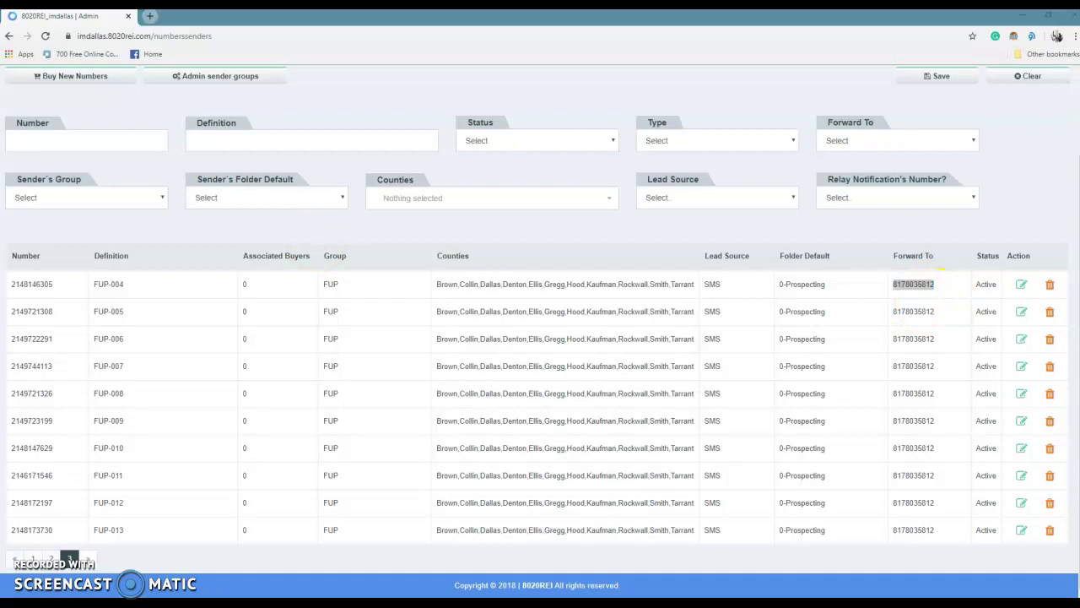
pyautogui.click(944, 292)
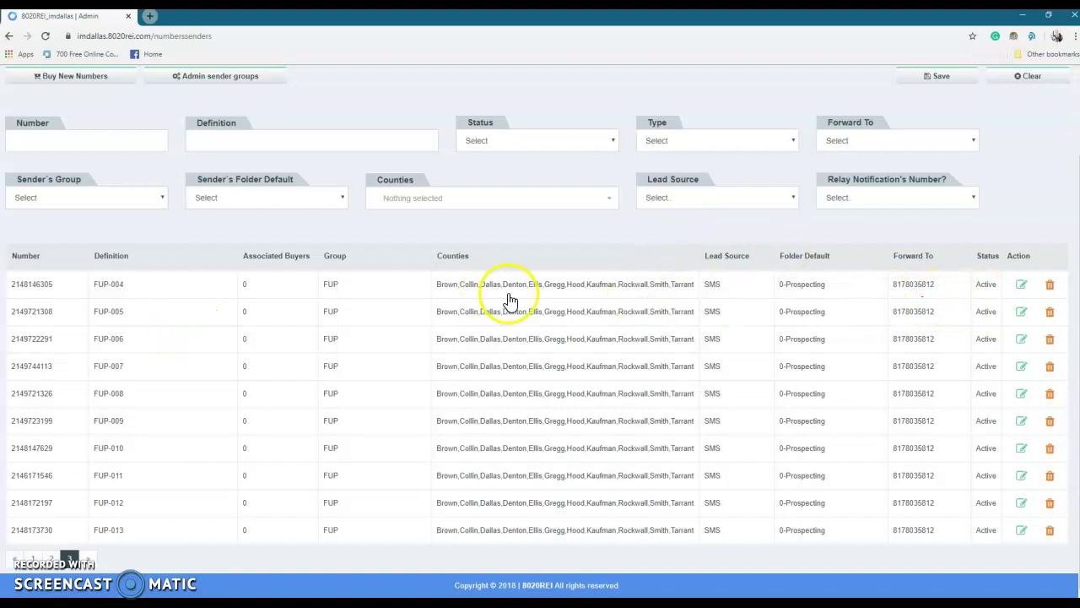
# Start buying new sender numbers and search for available ones with area code 817
pyautogui.scroll(2, 217, 385)
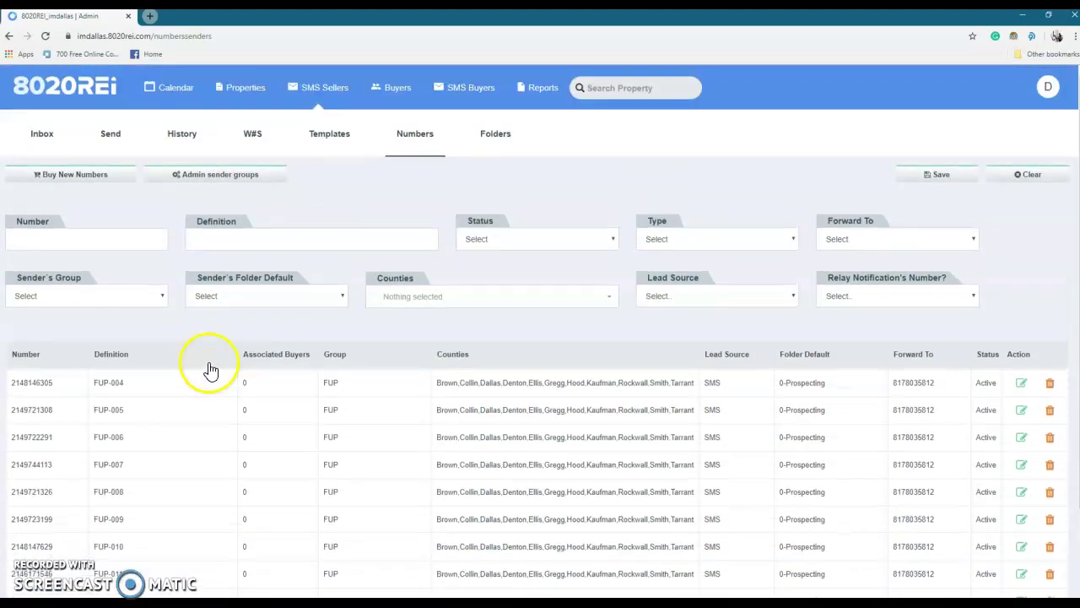
pyautogui.click(98, 174)
pyautogui.click(97, 172)
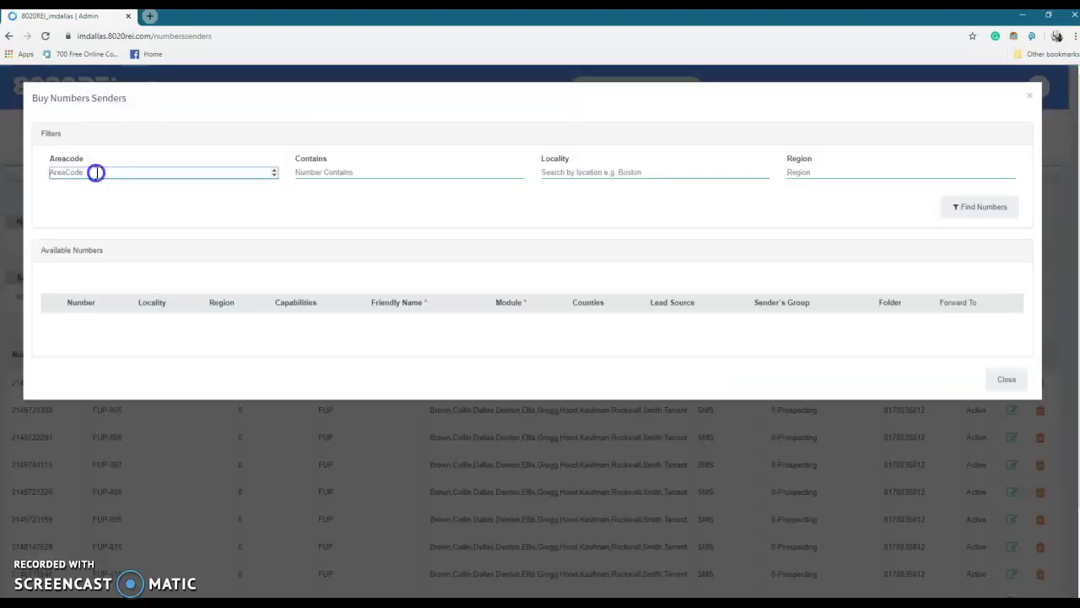
pyautogui.write('817')
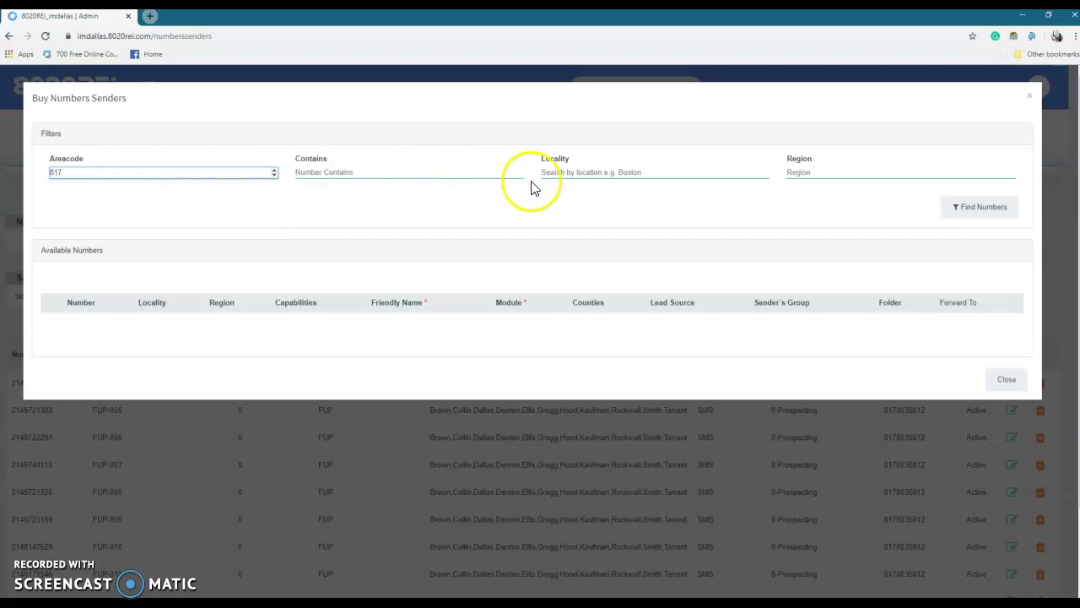
pyautogui.click(991, 215)
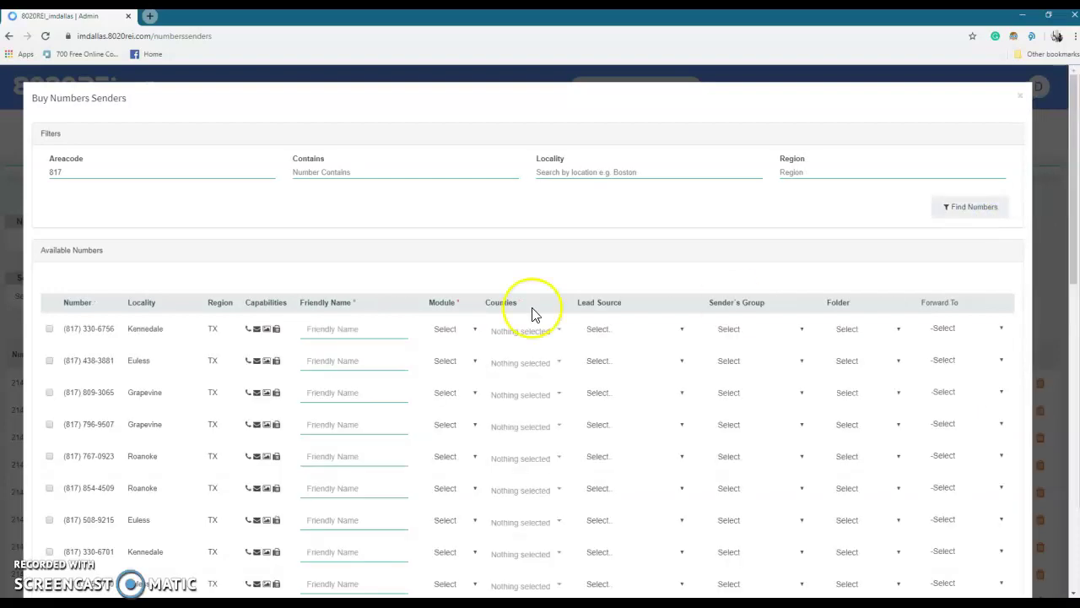
# Select the first six available numbers for purchase
pyautogui.scroll(-1, 237, 284)
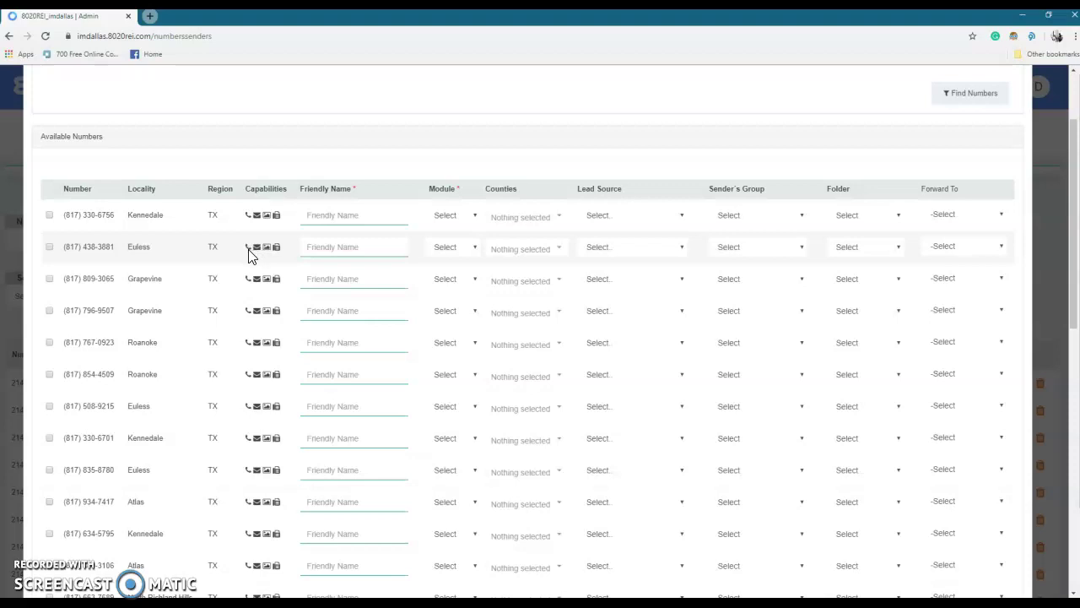
pyautogui.click(249, 256)
pyautogui.click(49, 214)
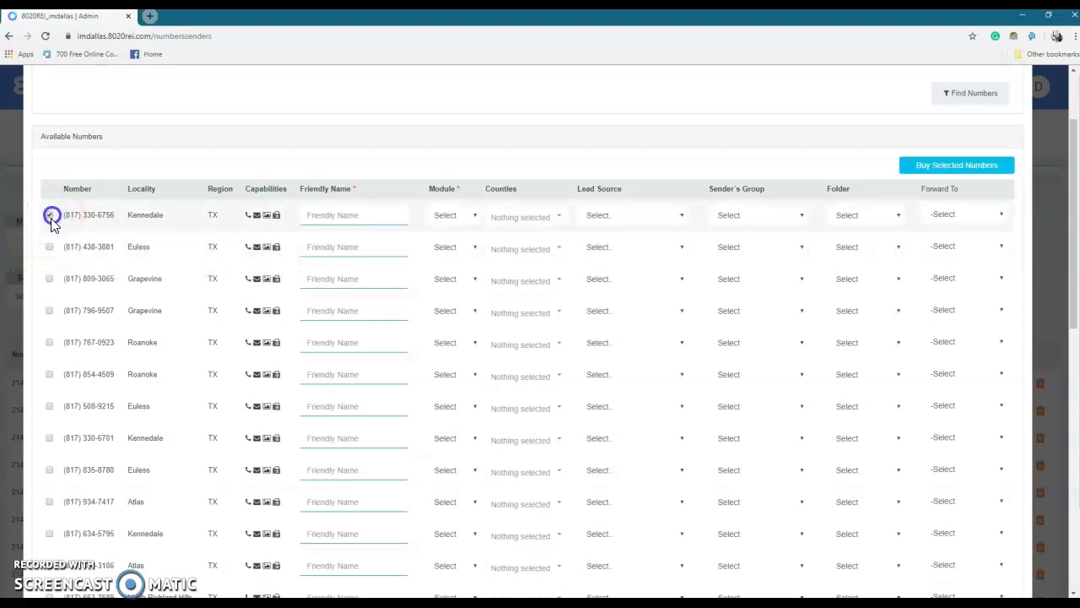
pyautogui.click(49, 246)
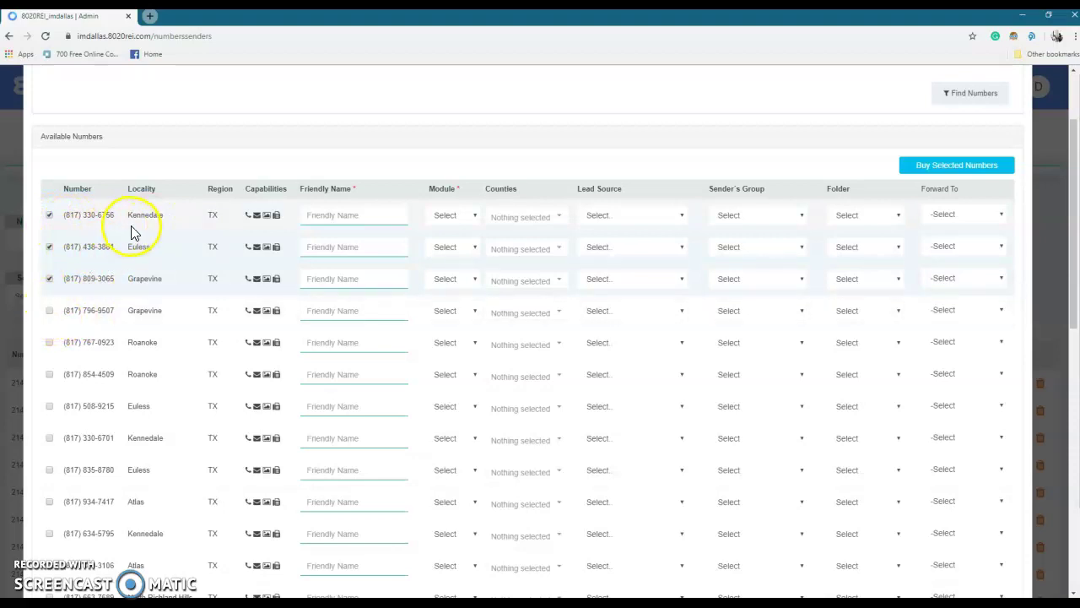
pyautogui.click(49, 310)
pyautogui.click(49, 342)
pyautogui.click(51, 376)
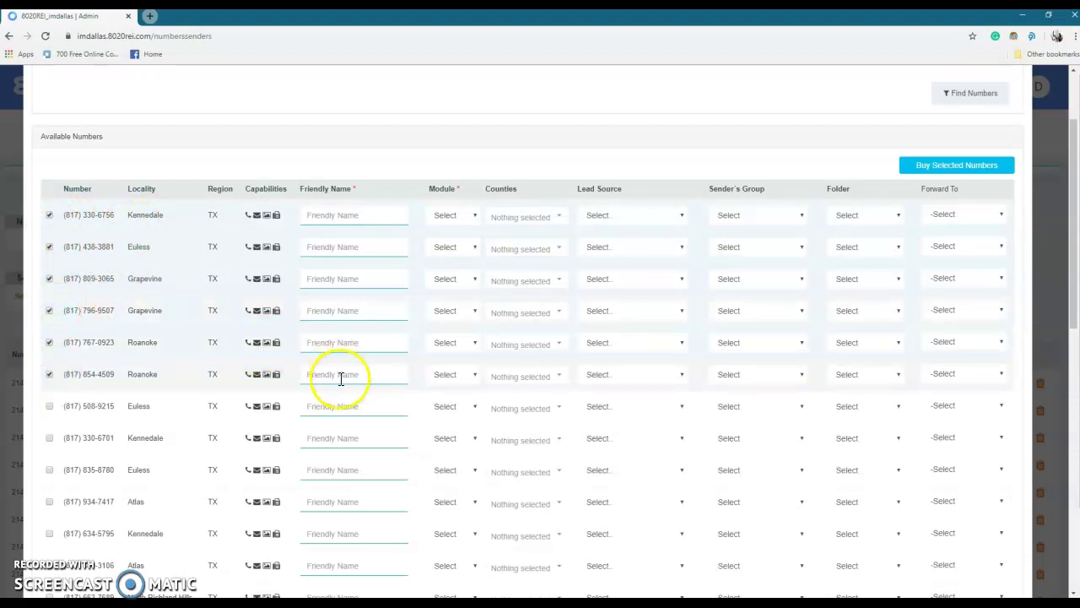
# Give the first three selected numbers the friendly names Prospecting101, Prospecting102 and Prospecting103
pyautogui.click(337, 214)
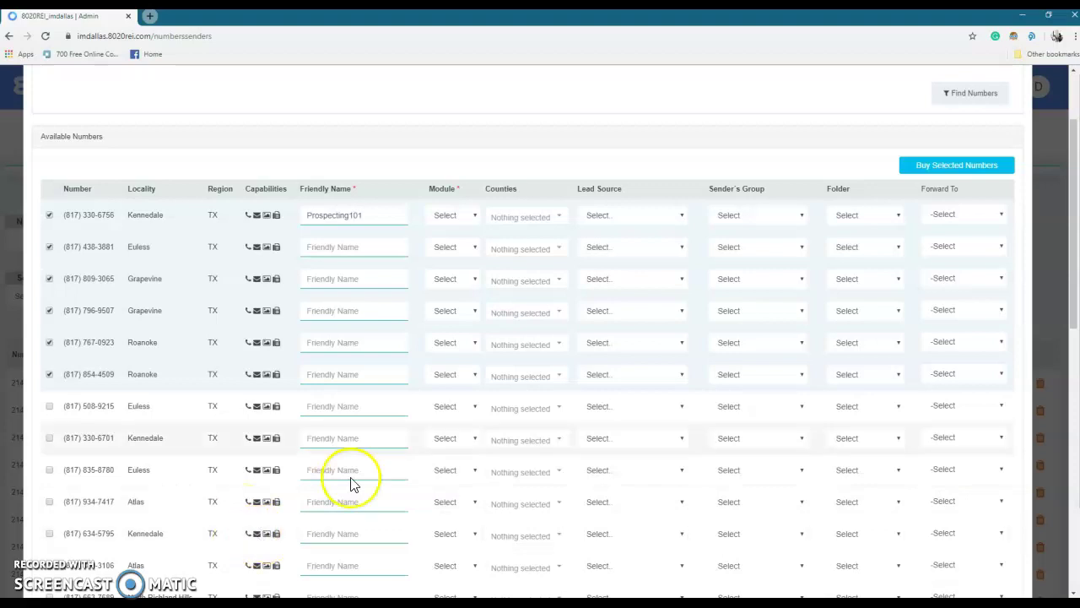
pyautogui.moveTo(374, 215); pyautogui.dragTo(306, 215)
pyautogui.hotkey('ctrl', 'c')
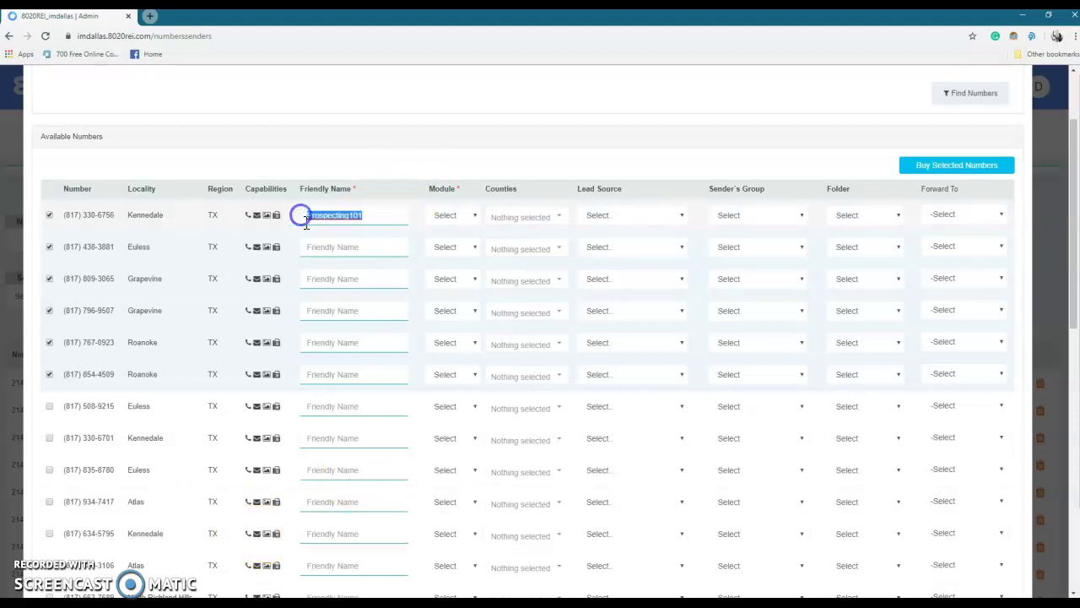
pyautogui.click(366, 246)
pyautogui.hotkey('ctrl', 'v')
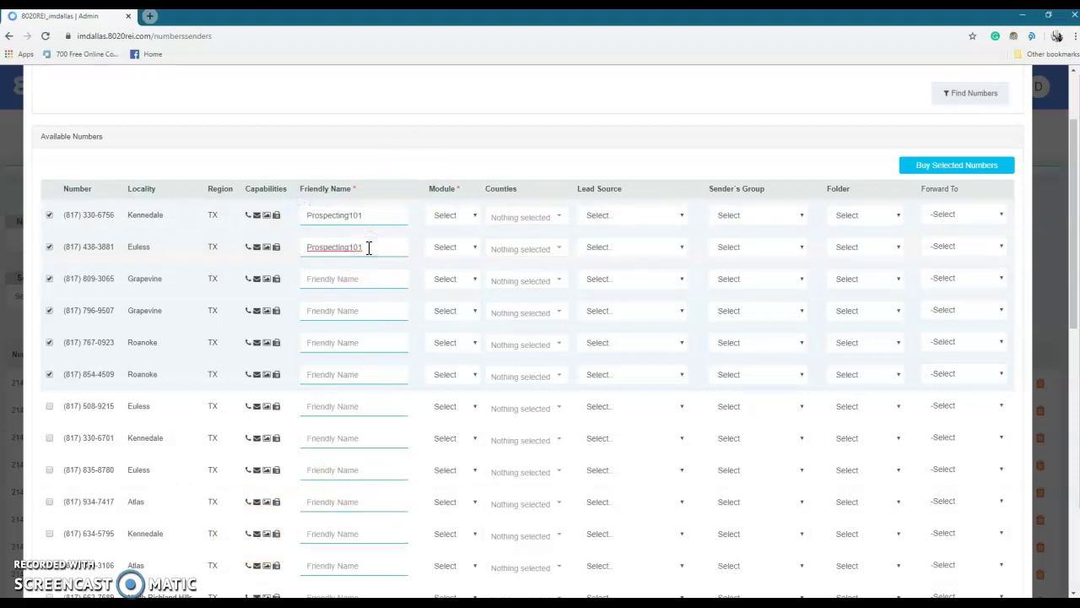
pyautogui.moveTo(304, 246); pyautogui.dragTo(412, 246)
pyautogui.hotkey('ctrl', 'c')
pyautogui.click(311, 280)
pyautogui.hotkey('ctrl', 'v')
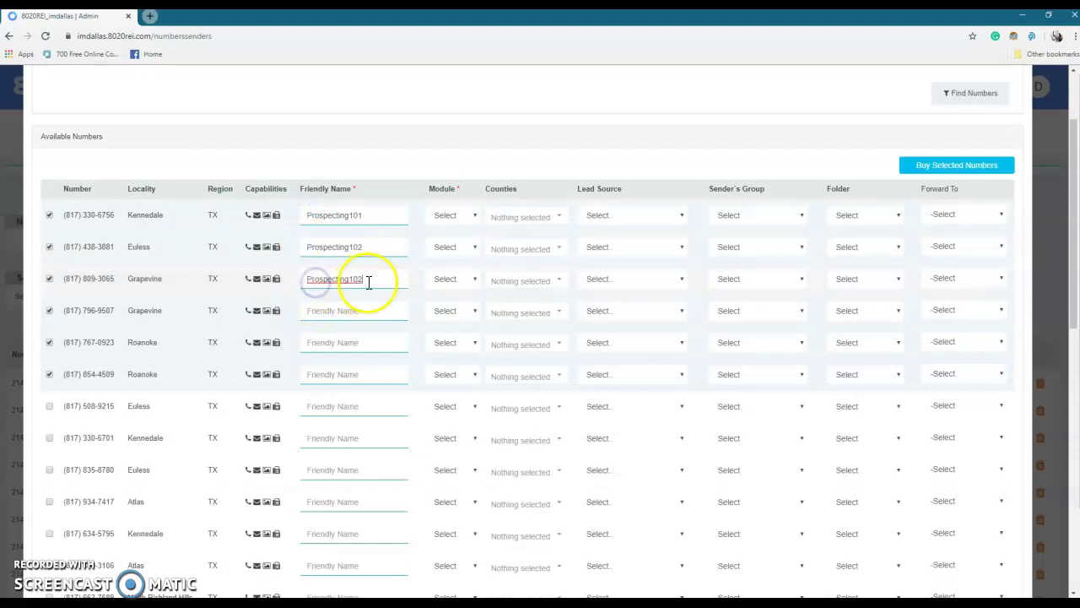
# Give the last three selected numbers the friendly names FUP101, FUP102 and FUP103
pyautogui.click(363, 310)
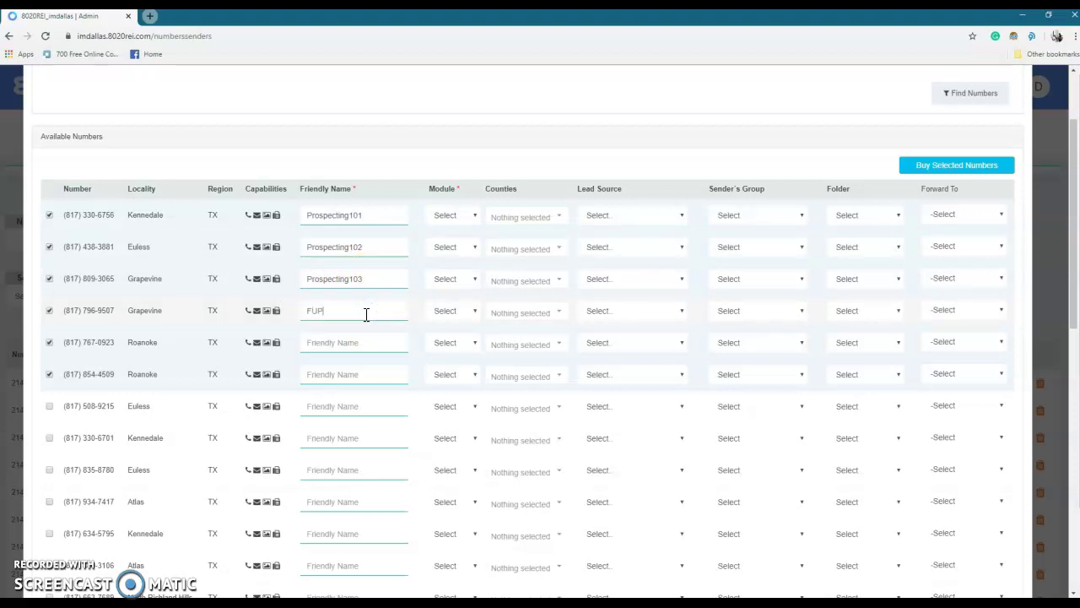
pyautogui.click(363, 342)
pyautogui.write('FUP102')
pyautogui.click(358, 375)
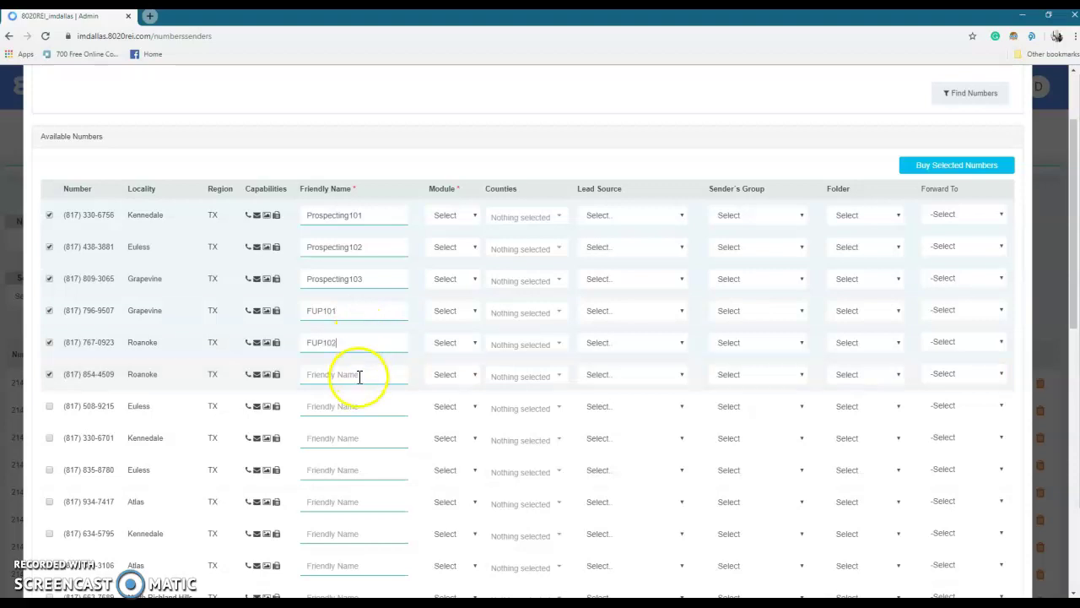
pyautogui.write('FUP103')
# Set the module to Sellers for all six selected numbers
pyautogui.click(466, 217)
pyautogui.click(464, 241)
pyautogui.click(465, 247)
pyautogui.click(460, 272)
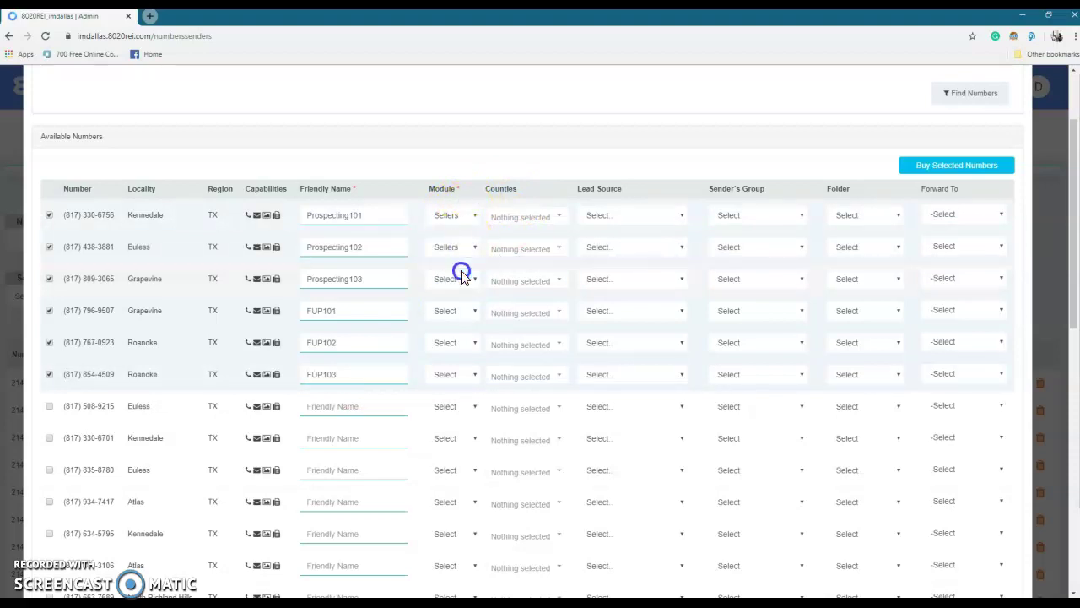
pyautogui.click(462, 301)
pyautogui.click(456, 378)
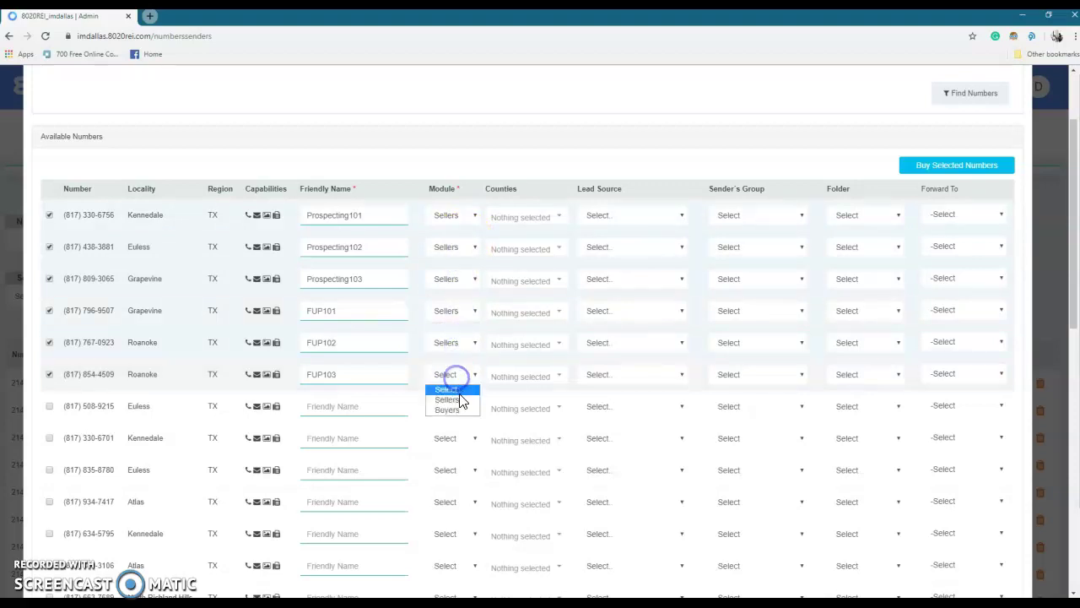
pyautogui.click(460, 401)
# Assign all counties to the numbers Prospecting101, Prospecting102 and Prospecting103
pyautogui.click(535, 217)
pyautogui.click(504, 263)
pyautogui.click(567, 217)
pyautogui.click(526, 249)
pyautogui.click(511, 297)
pyautogui.click(568, 275)
pyautogui.click(532, 281)
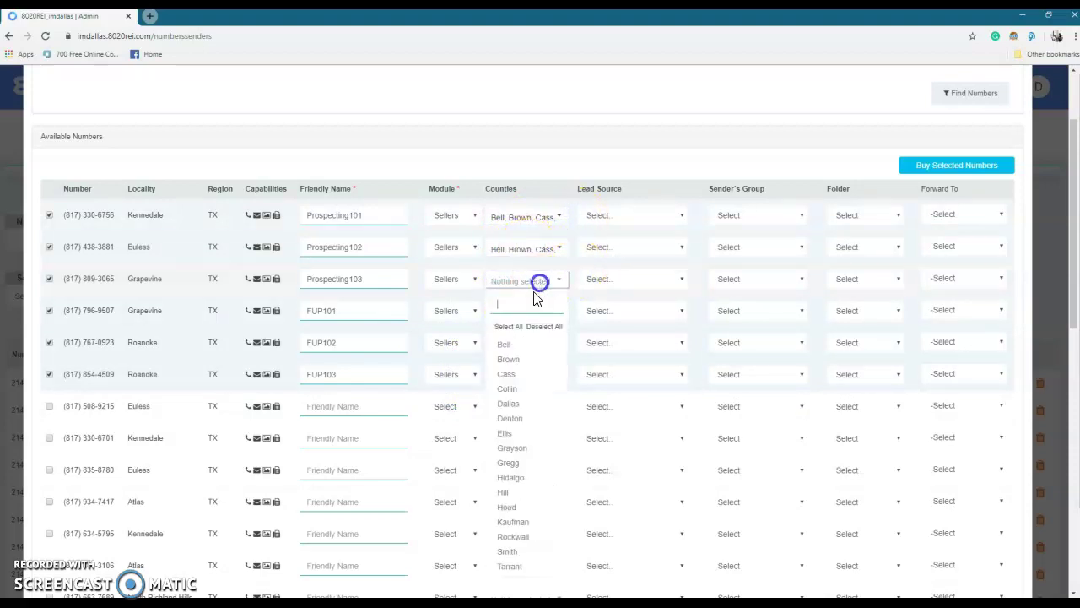
pyautogui.click(509, 334)
pyautogui.click(571, 304)
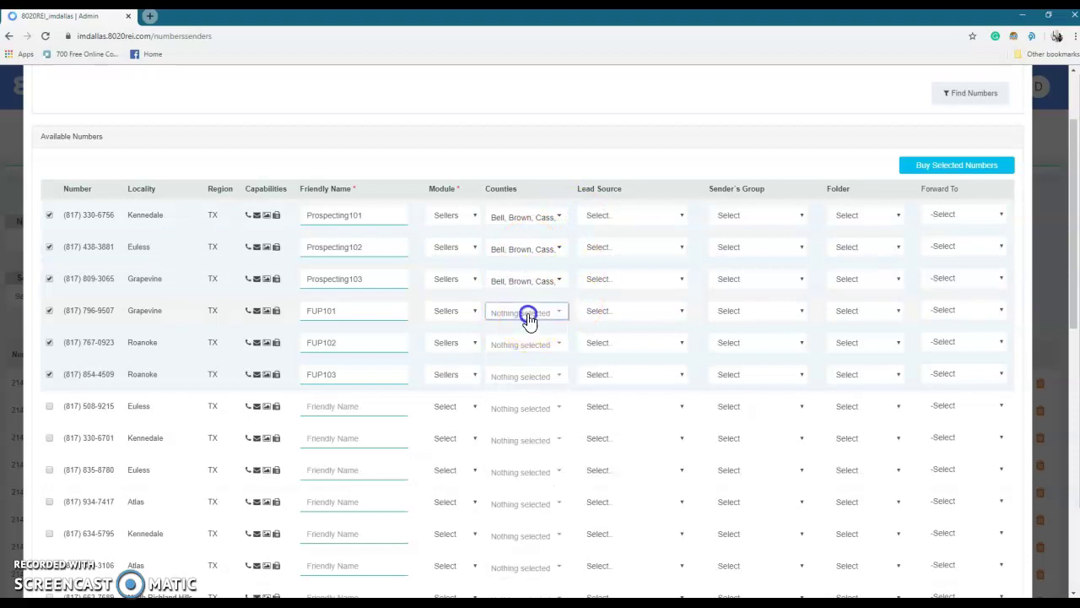
# Assign all counties to the numbers FUP101, FUP102 and FUP103
pyautogui.click(526, 312)
pyautogui.click(509, 358)
pyautogui.click(570, 340)
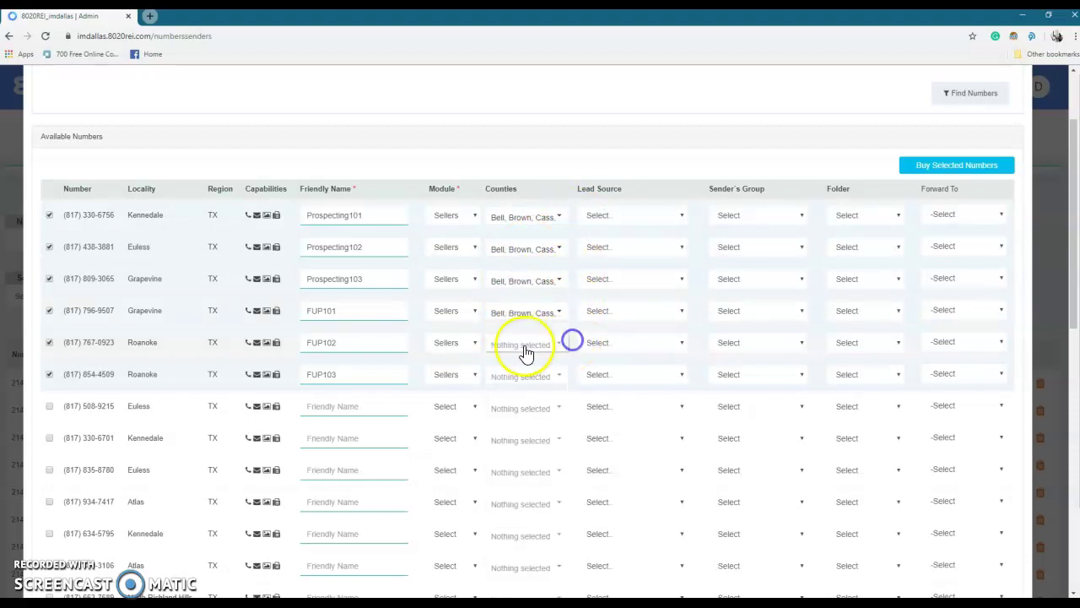
pyautogui.click(522, 348)
pyautogui.click(509, 390)
pyautogui.click(574, 352)
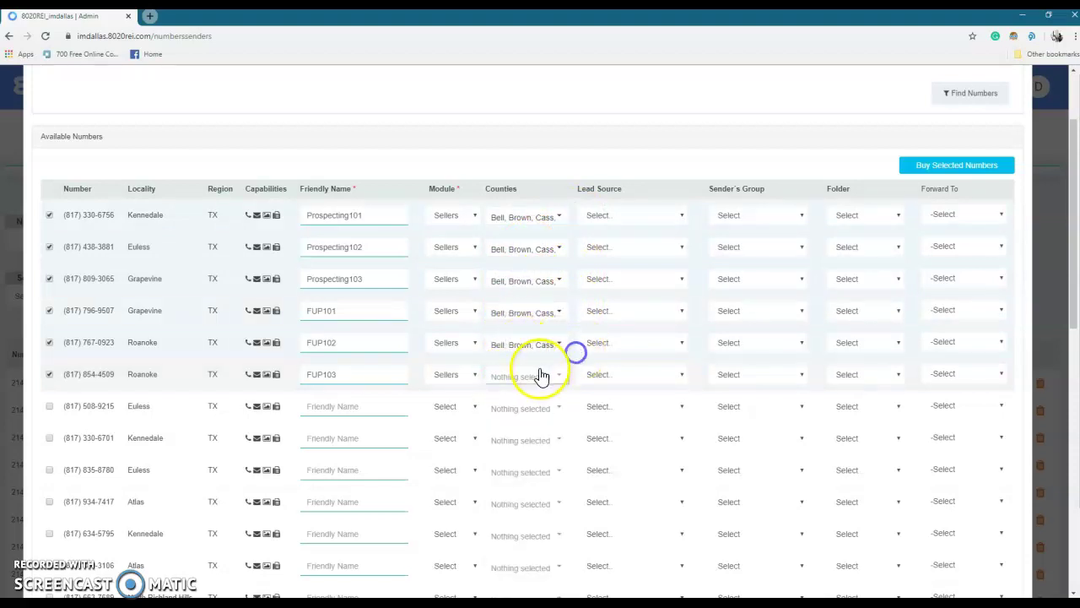
pyautogui.click(516, 377)
pyautogui.click(509, 114)
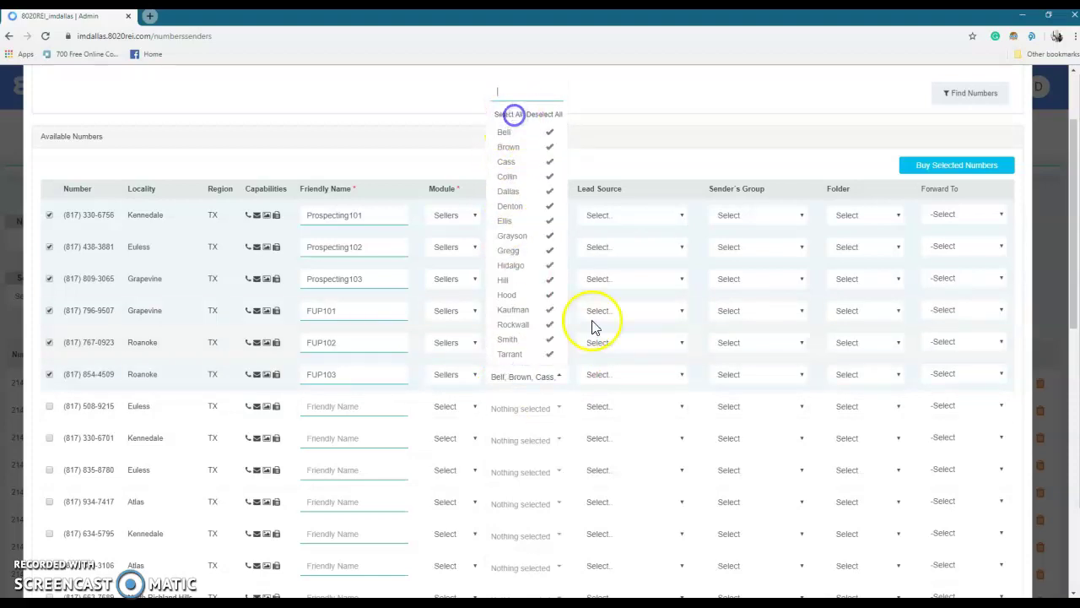
pyautogui.click(570, 364)
# Set the lead source to SMS for all six selected numbers
pyautogui.click(624, 216)
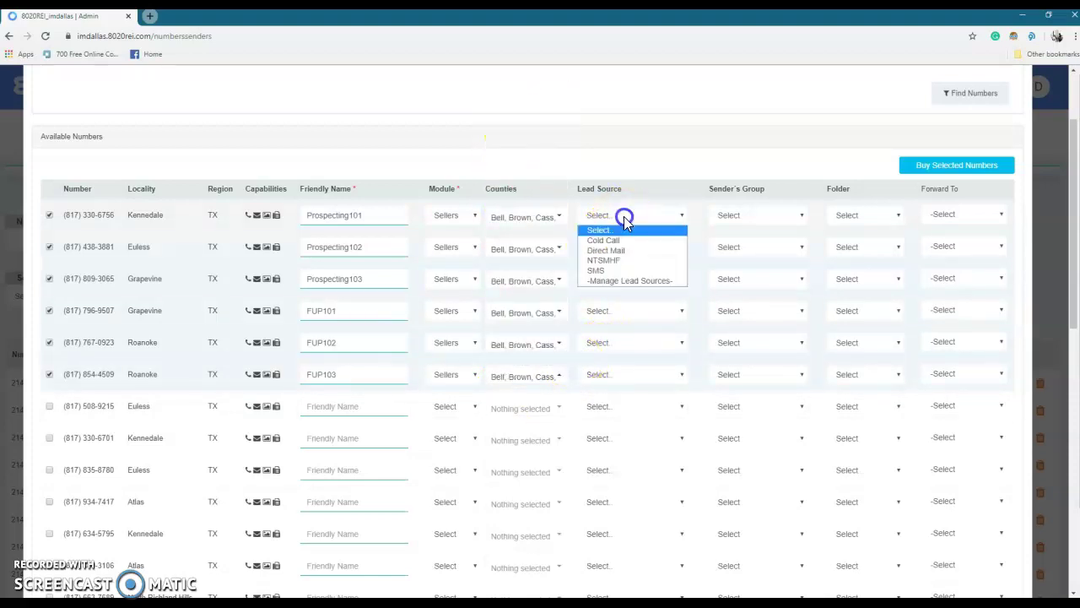
pyautogui.click(619, 271)
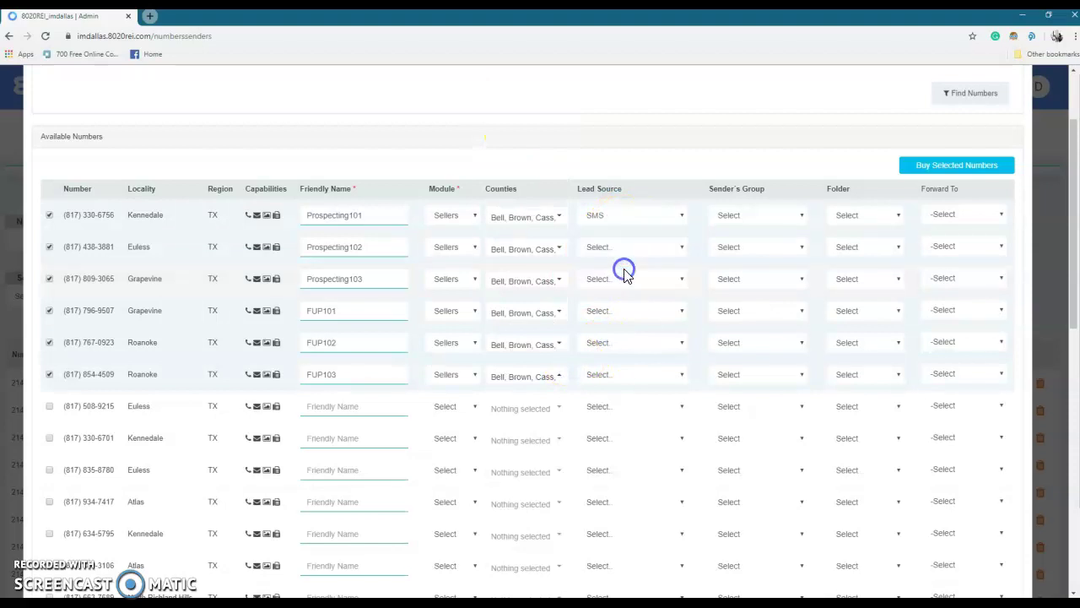
pyautogui.click(625, 249)
pyautogui.click(622, 301)
pyautogui.click(622, 279)
pyautogui.click(620, 335)
pyautogui.click(622, 313)
pyautogui.click(619, 364)
pyautogui.click(617, 346)
pyautogui.click(616, 394)
pyautogui.click(614, 376)
pyautogui.click(607, 429)
# Set the sender's group of the three Prospecting numbers to Prospecting (Sellers)
pyautogui.click(760, 217)
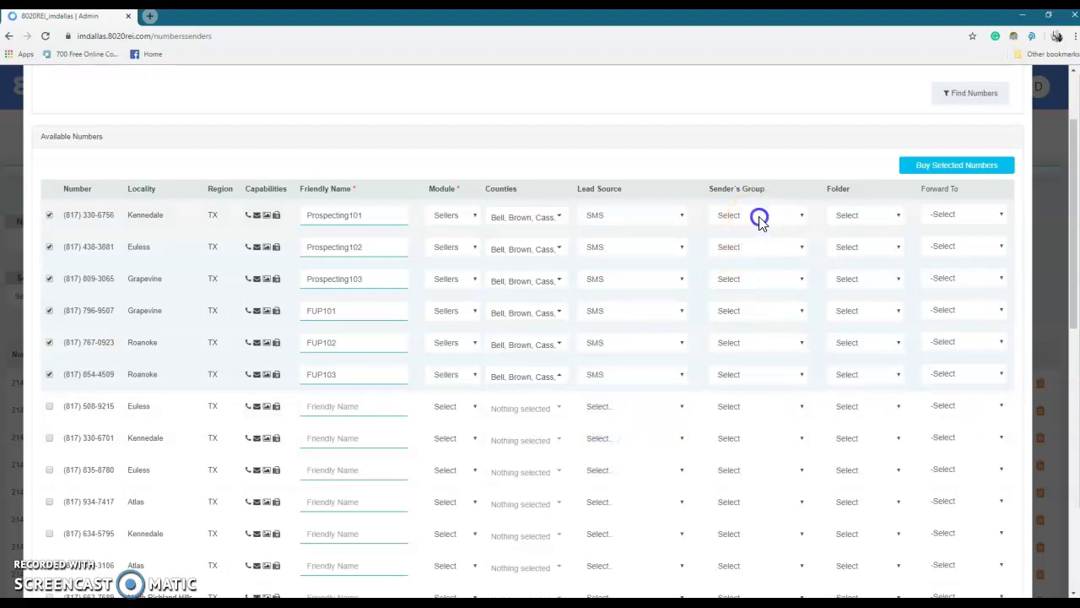
pyautogui.click(498, 165)
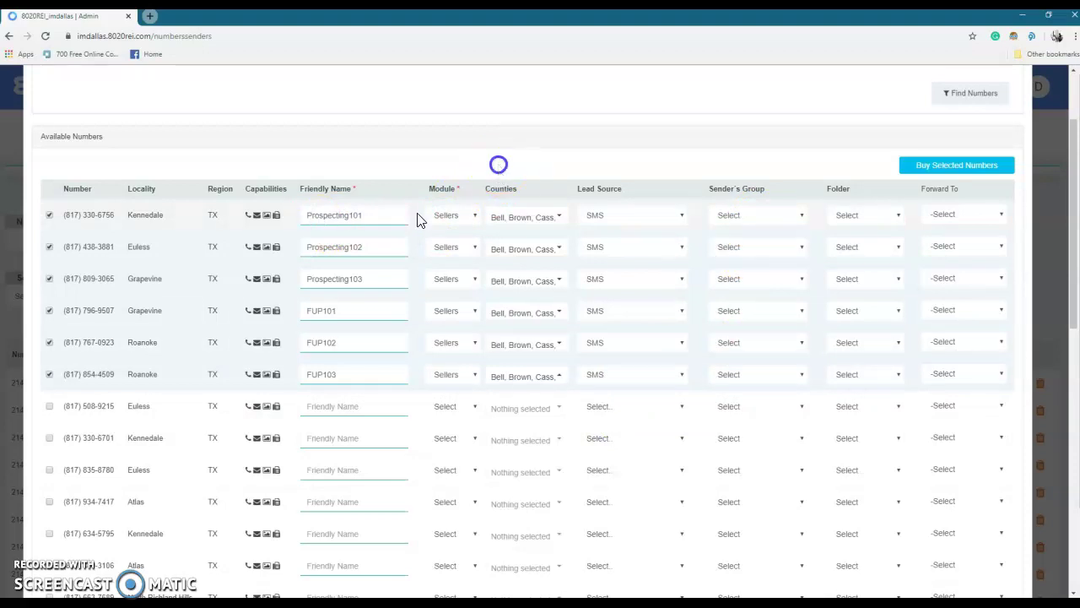
pyautogui.click(753, 216)
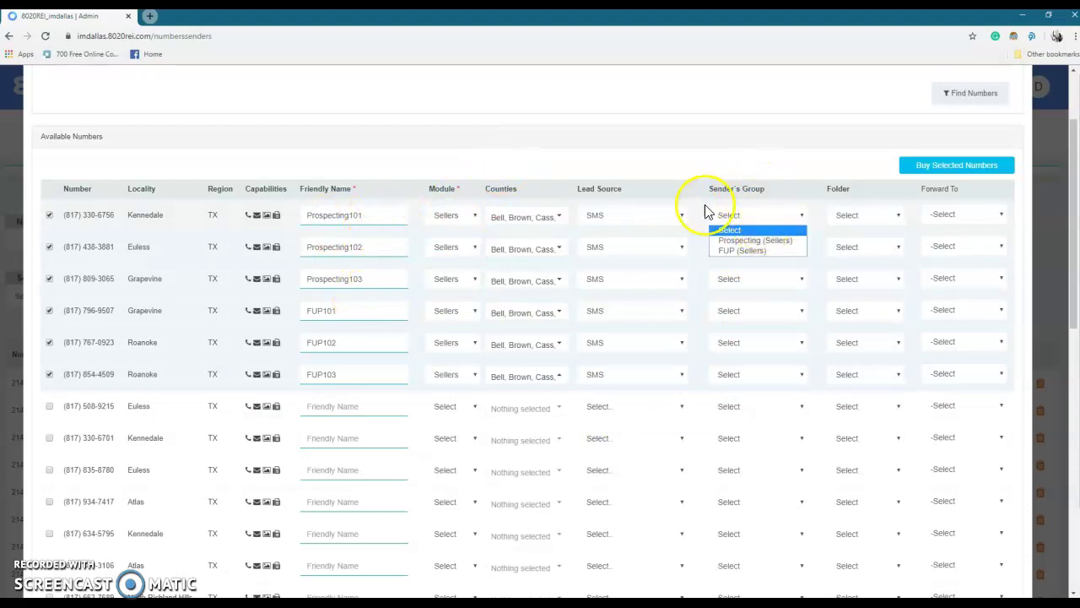
pyautogui.click(754, 240)
pyautogui.click(752, 275)
pyautogui.click(752, 278)
pyautogui.click(752, 304)
# Set the sender's group of FUP101, FUP102 and FUP103 to FUP (Sellers)
pyautogui.click(753, 312)
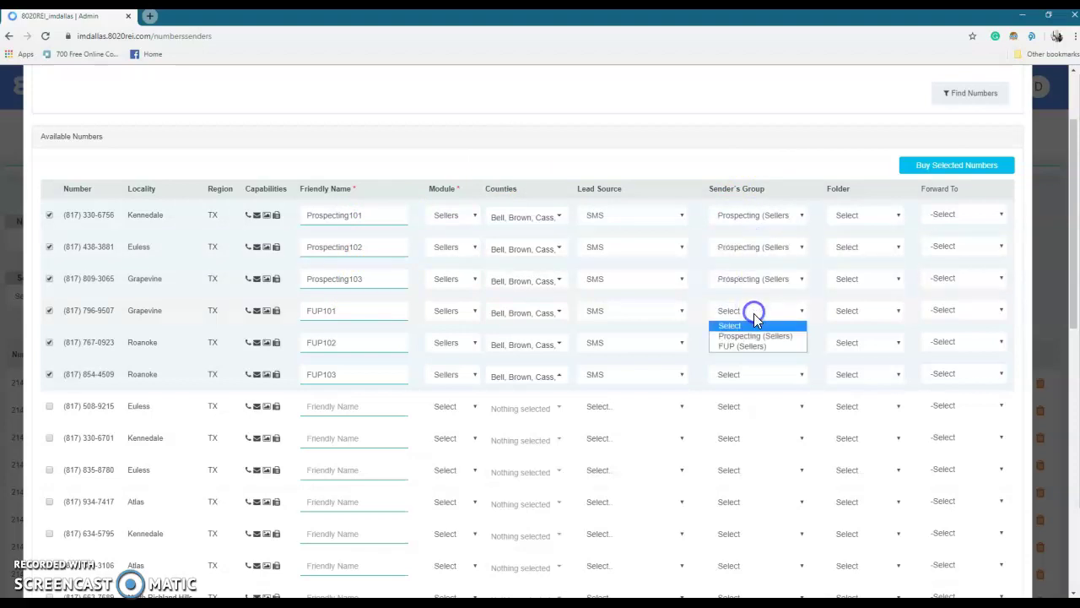
pyautogui.click(759, 346)
pyautogui.click(756, 378)
pyautogui.click(752, 374)
pyautogui.click(752, 407)
# Set the folder to 0-Prospecting for all six selected numbers
pyautogui.click(859, 215)
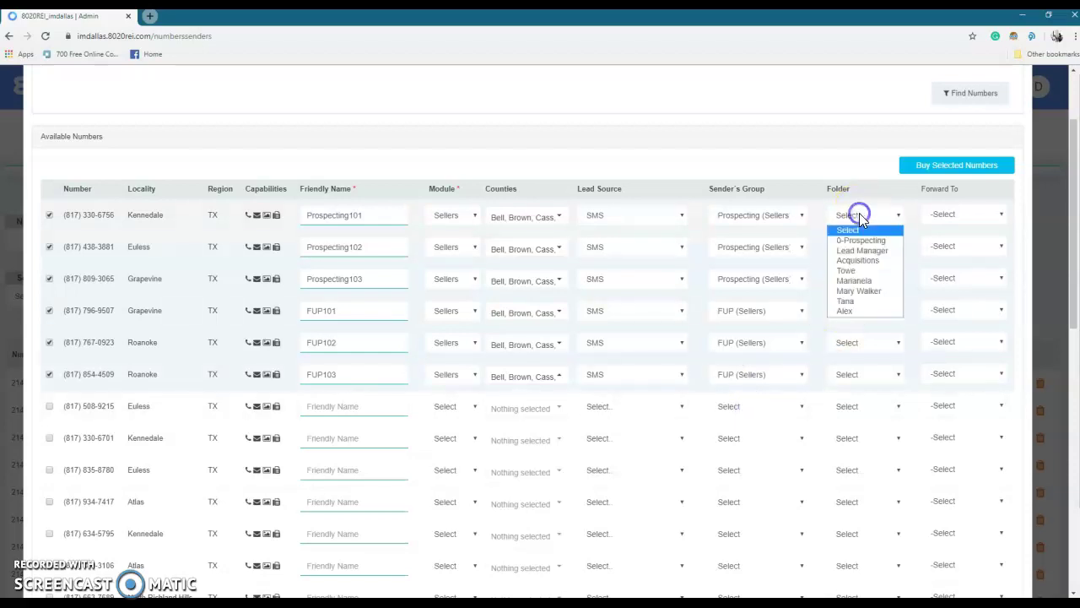
pyautogui.click(858, 238)
pyautogui.click(859, 246)
pyautogui.click(858, 270)
pyautogui.click(860, 277)
pyautogui.click(859, 304)
pyautogui.click(856, 311)
pyautogui.click(857, 336)
pyautogui.click(858, 343)
pyautogui.click(861, 368)
pyautogui.click(858, 374)
pyautogui.click(859, 400)
# Forward Prospecting101, Prospecting102 and Prospecting103 to a phone number, entering the same forwarding phone number for each
pyautogui.click(952, 218)
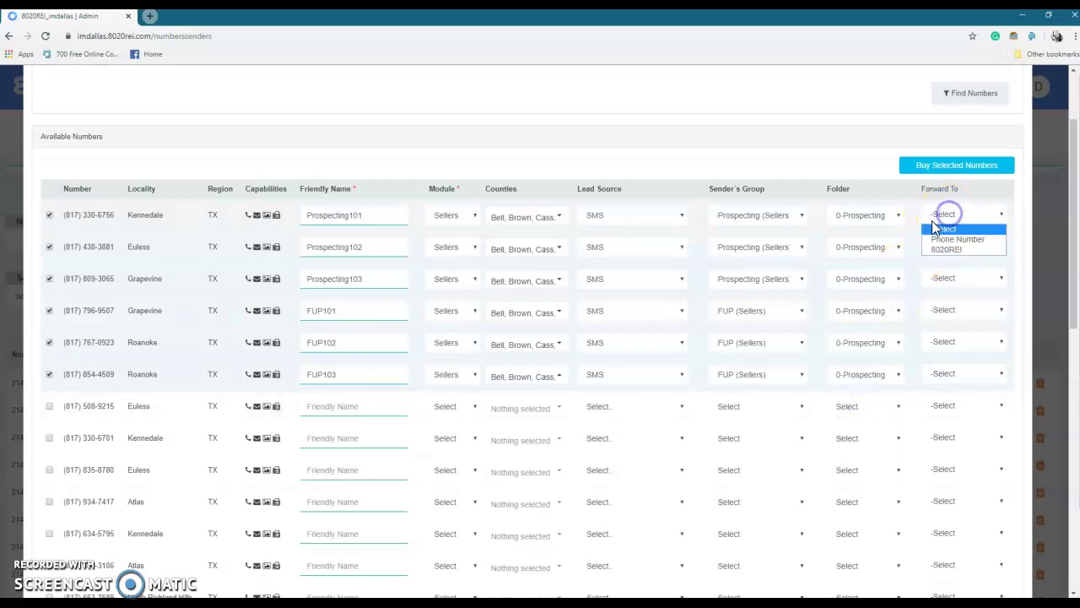
pyautogui.click(936, 240)
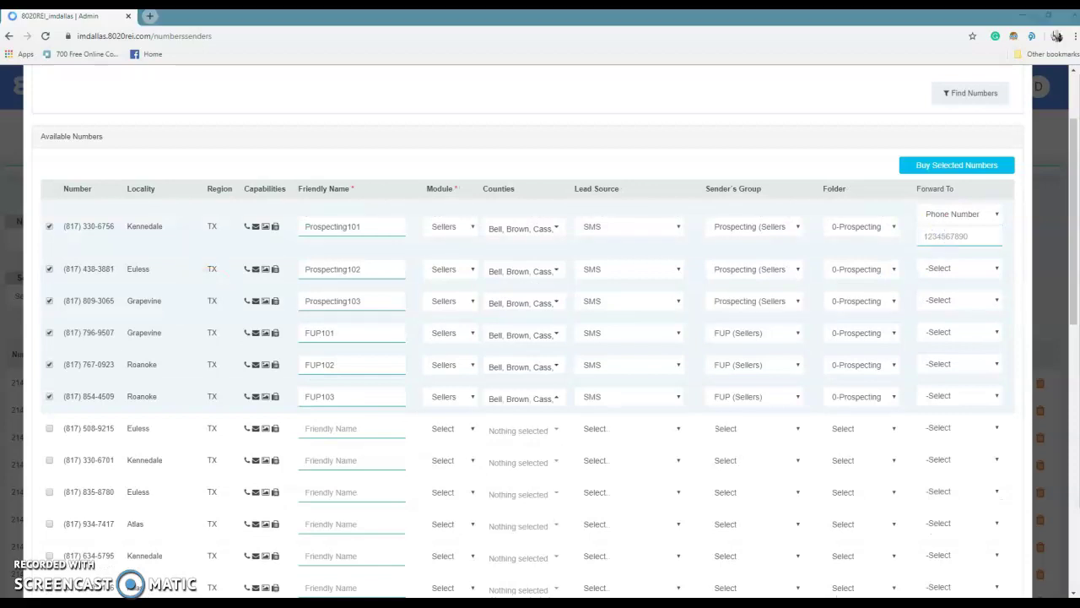
pyautogui.click(964, 235)
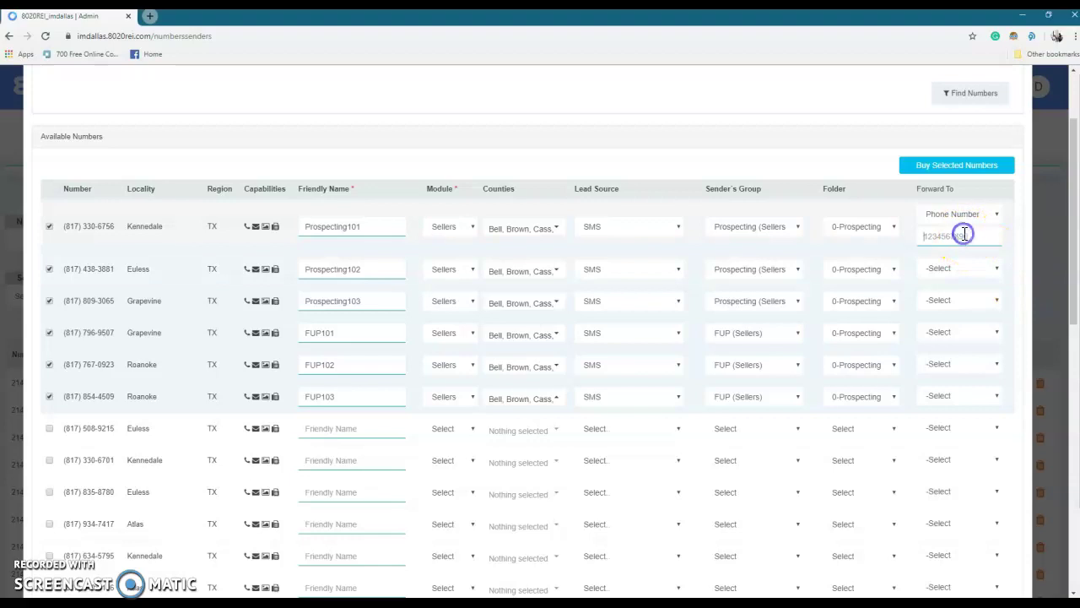
pyautogui.click(952, 269)
pyautogui.click(948, 290)
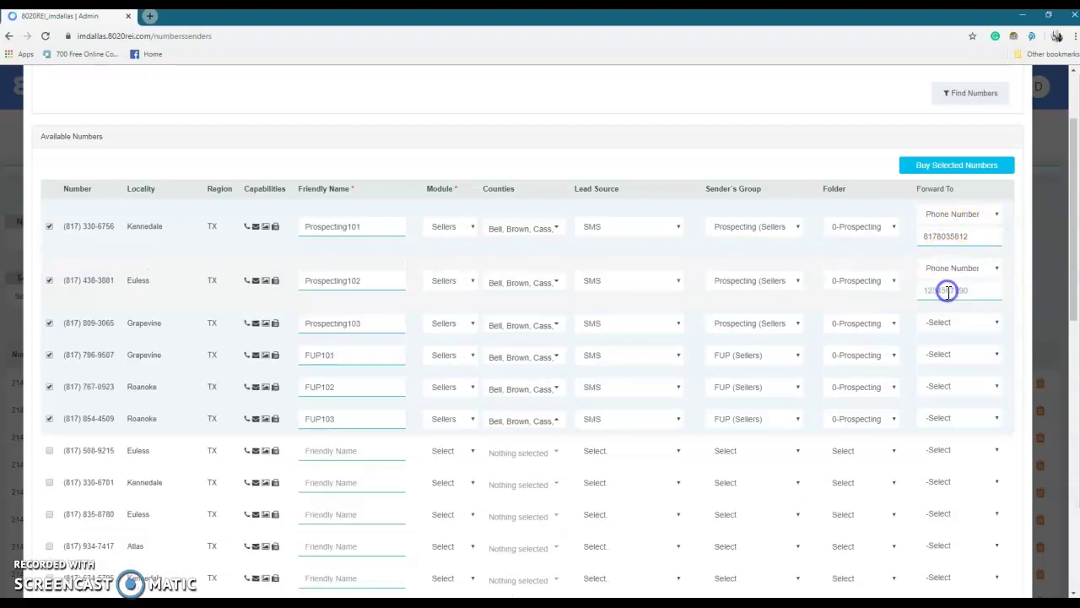
pyautogui.hotkey('ctrl', 'v')
pyautogui.click(952, 347)
pyautogui.click(952, 344)
pyautogui.hotkey('ctrl', 'v')
# Forward FUP101, FUP102 and FUP103 to a phone number, entering the forwarding phone number used for the Prospecting numbers
pyautogui.click(949, 377)
pyautogui.click(950, 400)
pyautogui.hotkey('ctrl', 'v')
pyautogui.click(941, 431)
pyautogui.click(945, 455)
pyautogui.hotkey('ctrl', 'v')
pyautogui.click(940, 485)
pyautogui.click(950, 507)
pyautogui.hotkey('ctrl', 'v')
# Buy the six selected numbers and page through the numbers list to the new entries on page 4
pyautogui.click(941, 172)
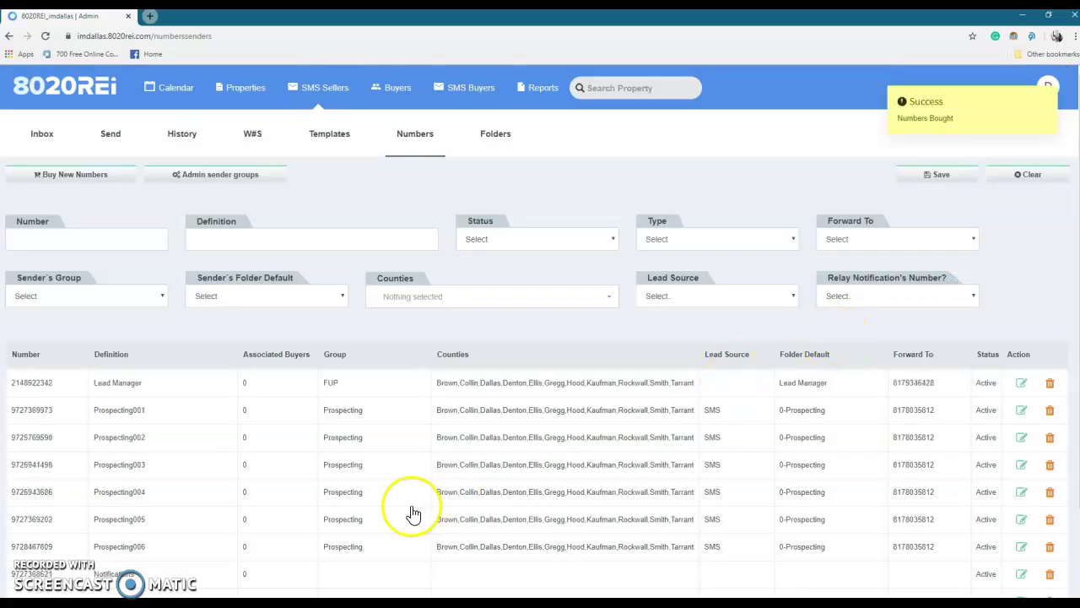
pyautogui.scroll(-1, 411, 512)
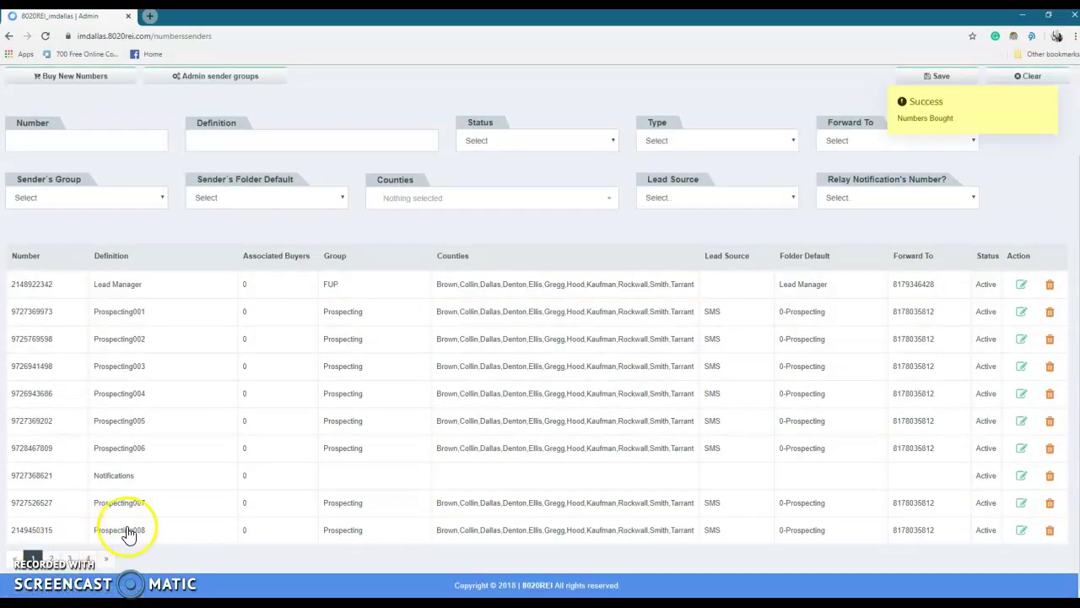
pyautogui.click(51, 557)
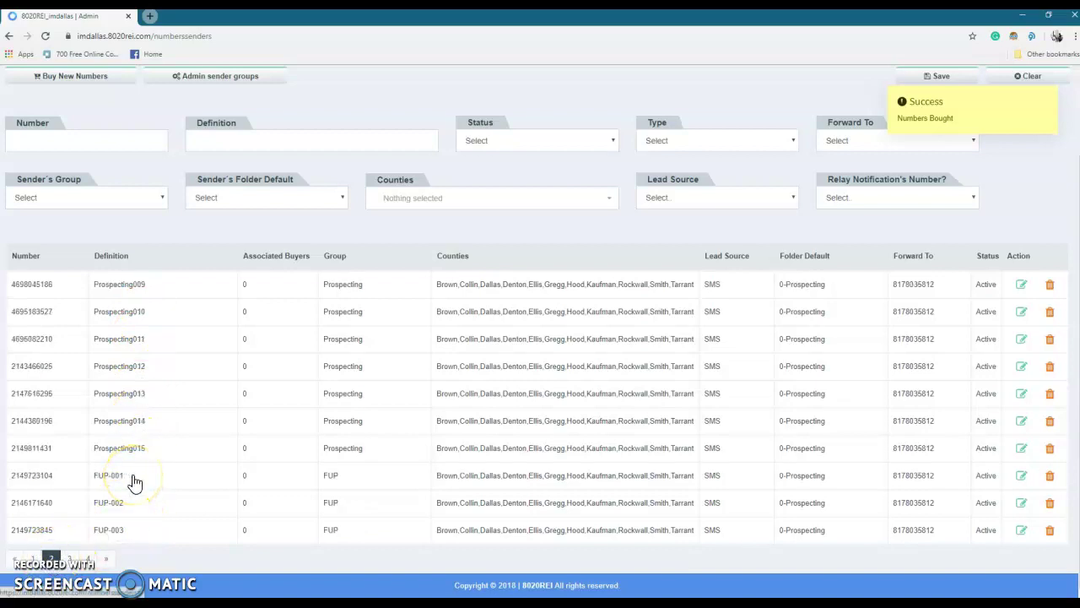
pyautogui.click(71, 558)
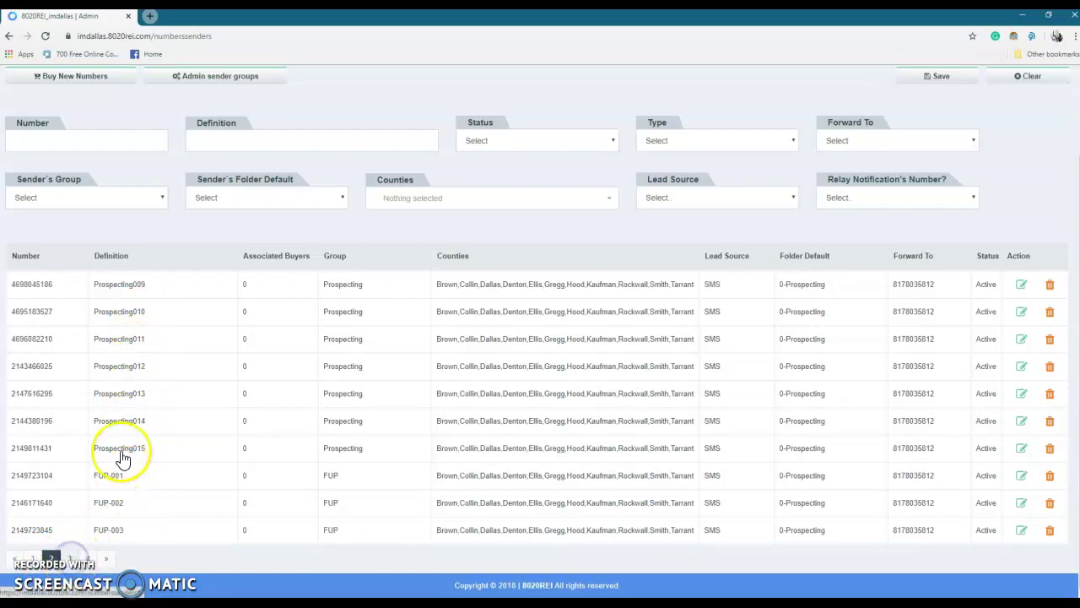
pyautogui.click(88, 558)
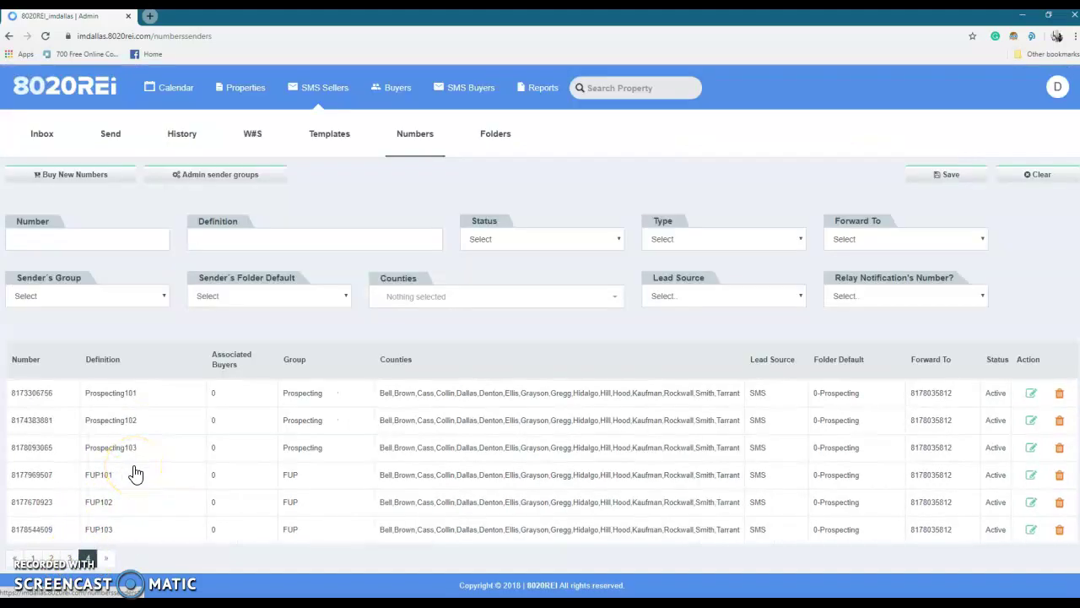